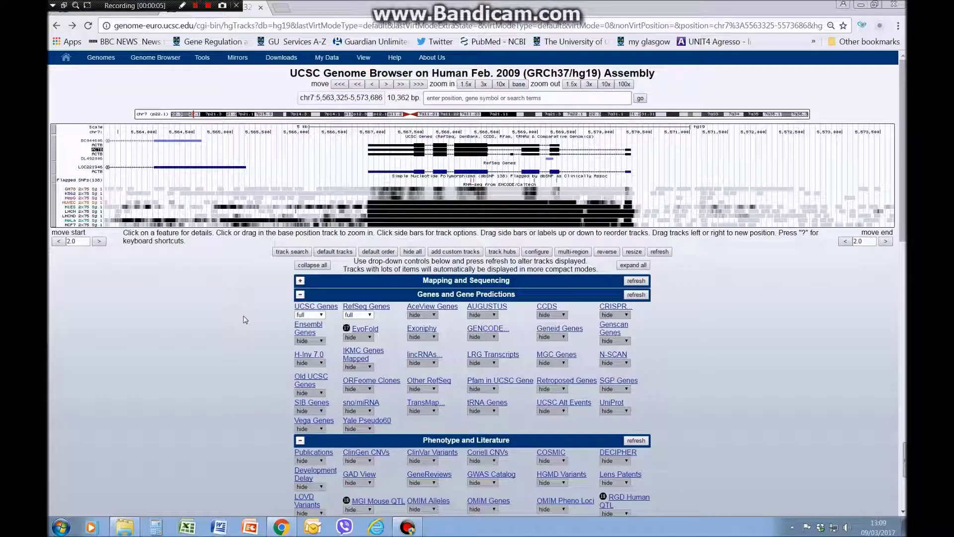
Open the ENCODE Regulation super-track settings from the Regulation group
{"action": "scroll", "coordinate": [246, 319], "scroll_direction": "down", "scroll_amount": 9}
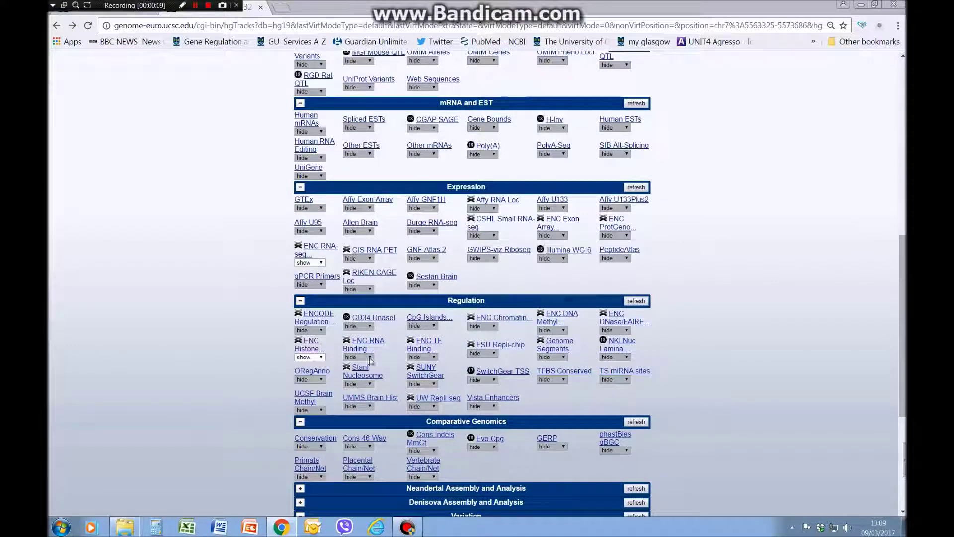
{"action": "left_click", "coordinate": [321, 330]}
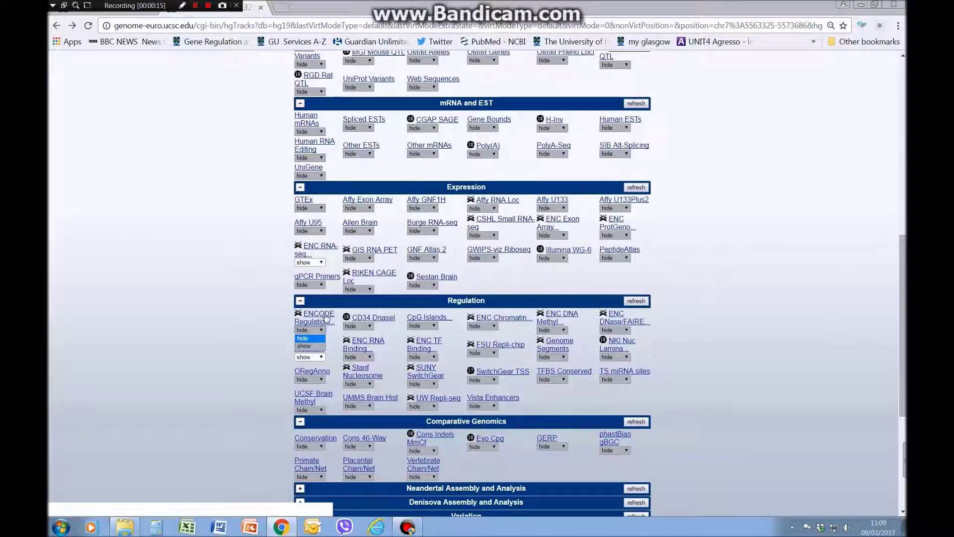
{"action": "left_click", "coordinate": [325, 319]}
{"action": "left_click", "coordinate": [325, 321]}
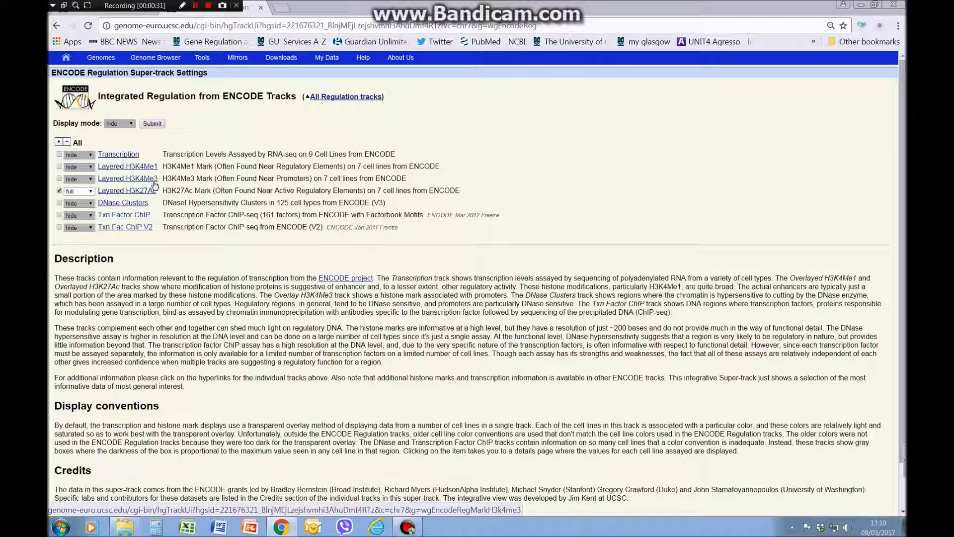
Set Layered H3K4Me3 to full, tick it, and open its track settings
{"action": "left_click", "coordinate": [91, 180]}
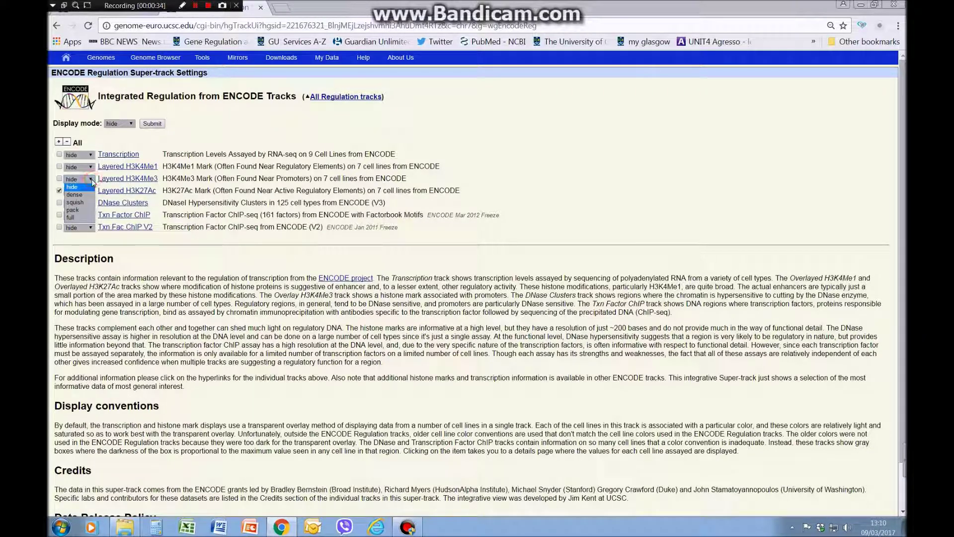
{"action": "left_click", "coordinate": [88, 219]}
{"action": "left_click", "coordinate": [59, 178]}
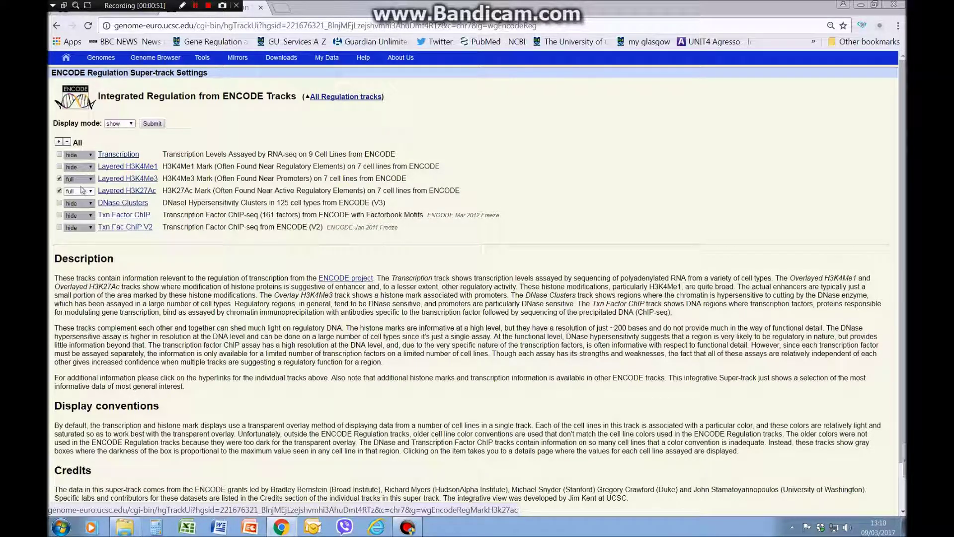
{"action": "left_click", "coordinate": [138, 180]}
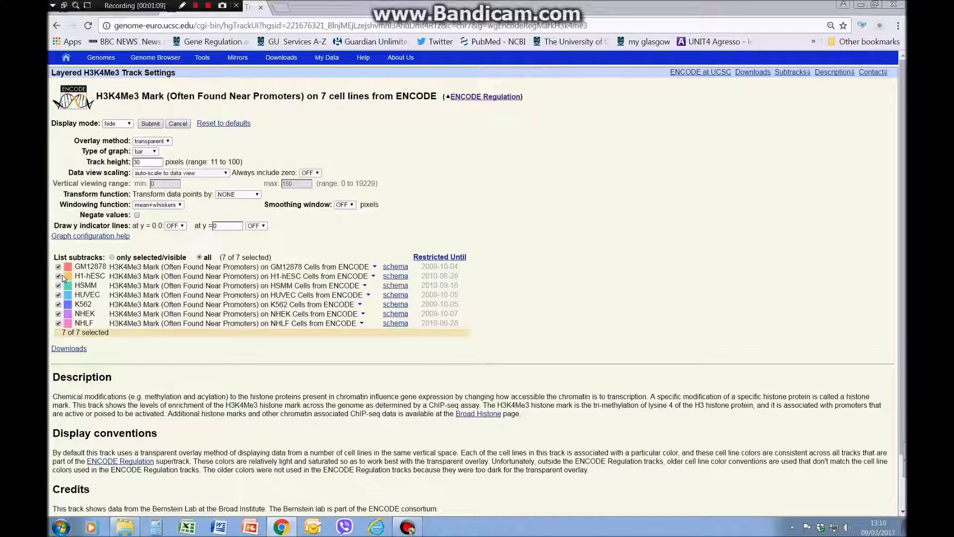
Change the Layered H3K4Me3 display mode from hide to full and submit
{"action": "left_click", "coordinate": [118, 123]}
{"action": "left_click", "coordinate": [115, 161]}
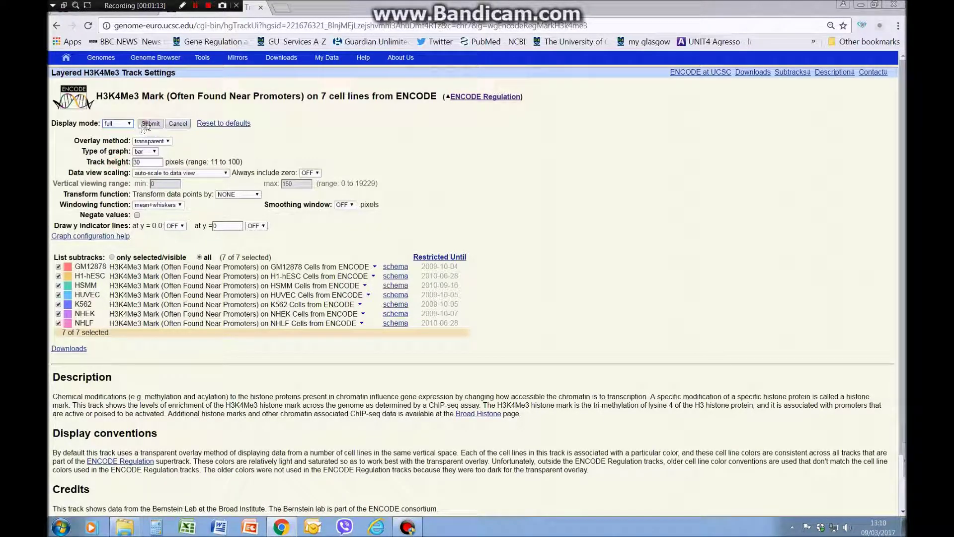
{"action": "left_click", "coordinate": [150, 123]}
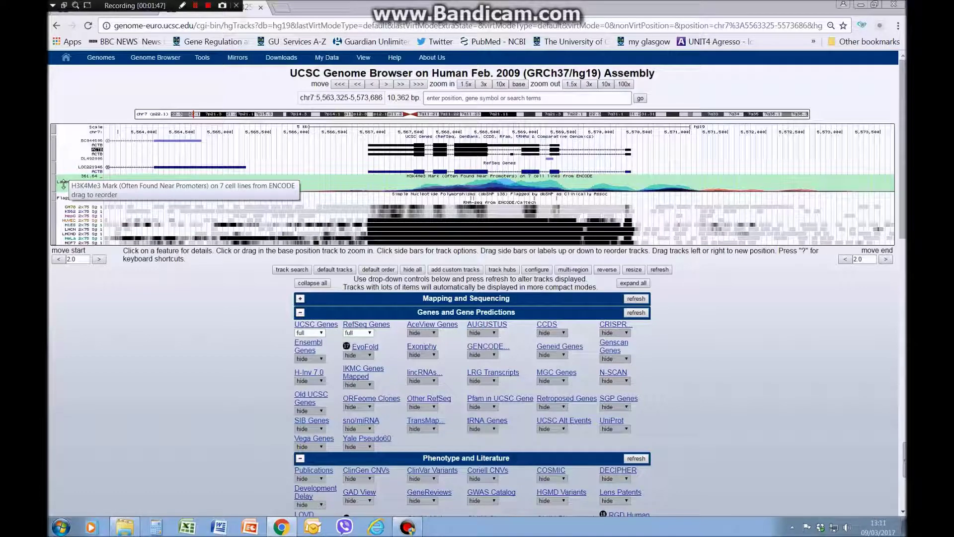
Adjust the H3K4Me3 track's display option, then reopen the ENCODE Regulation settings
{"action": "right_click", "coordinate": [63, 185]}
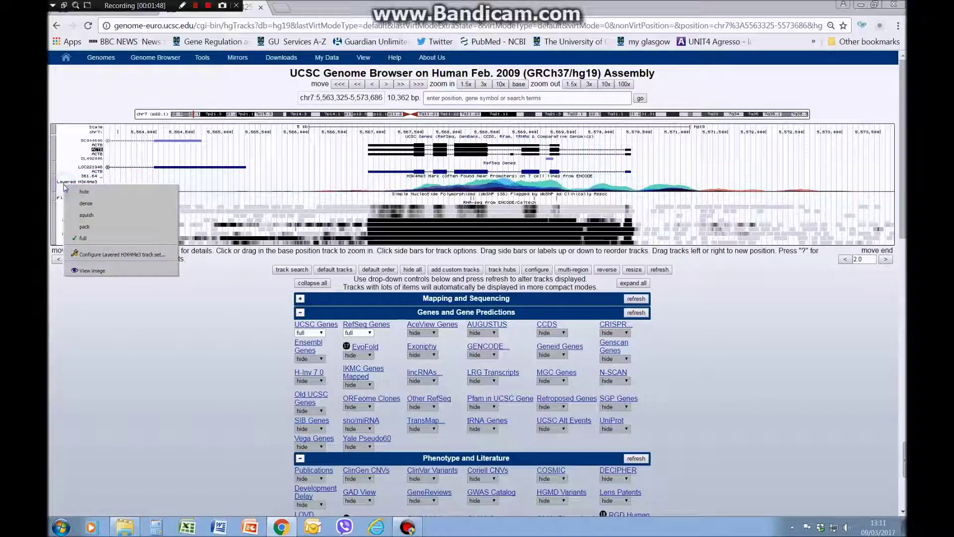
{"action": "left_click", "coordinate": [118, 204]}
{"action": "scroll", "coordinate": [355, 404], "scroll_direction": "down", "scroll_amount": 7}
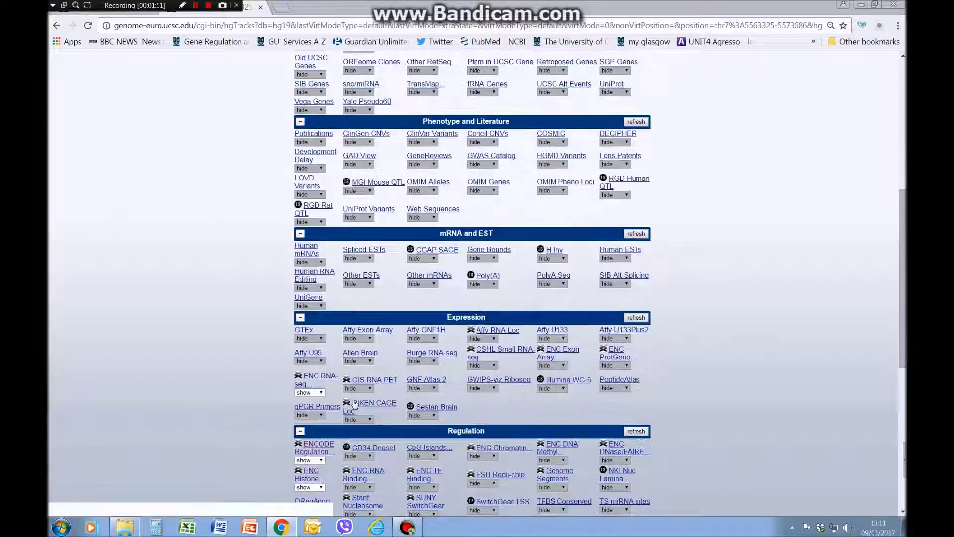
{"action": "scroll", "coordinate": [354, 403], "scroll_direction": "down", "scroll_amount": 2}
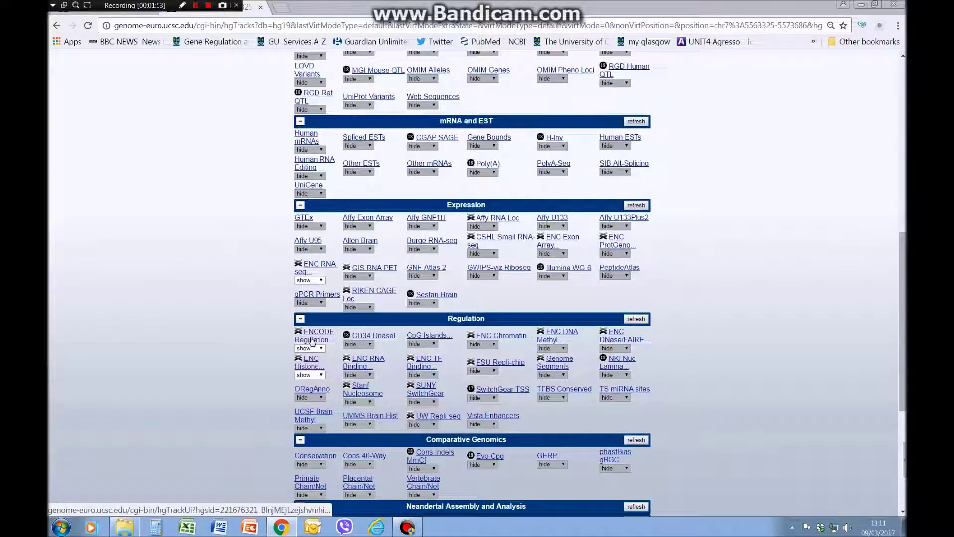
{"action": "left_click", "coordinate": [312, 339]}
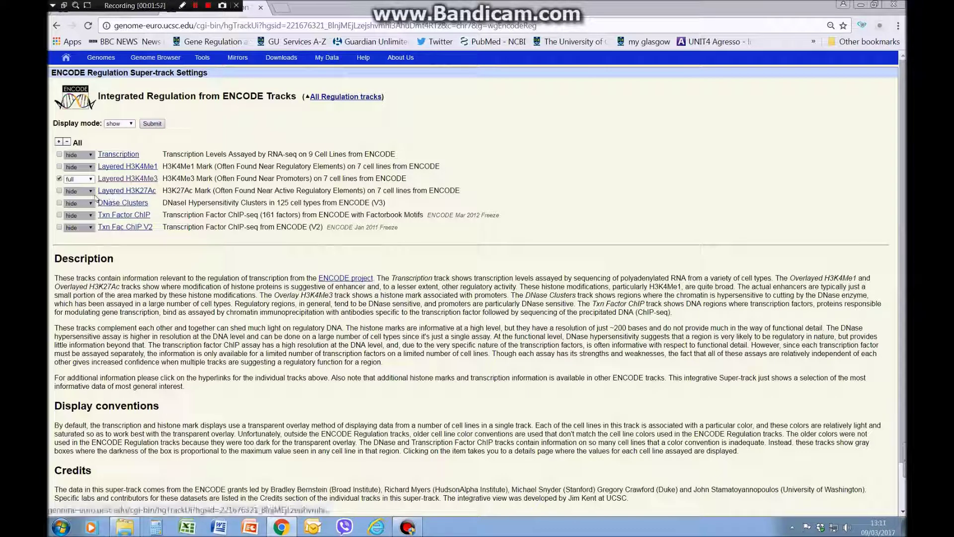
Set Layered H3K27Ac to full, tick it, and submit the regulation settings
{"action": "left_click", "coordinate": [80, 191]}
{"action": "left_click", "coordinate": [74, 221]}
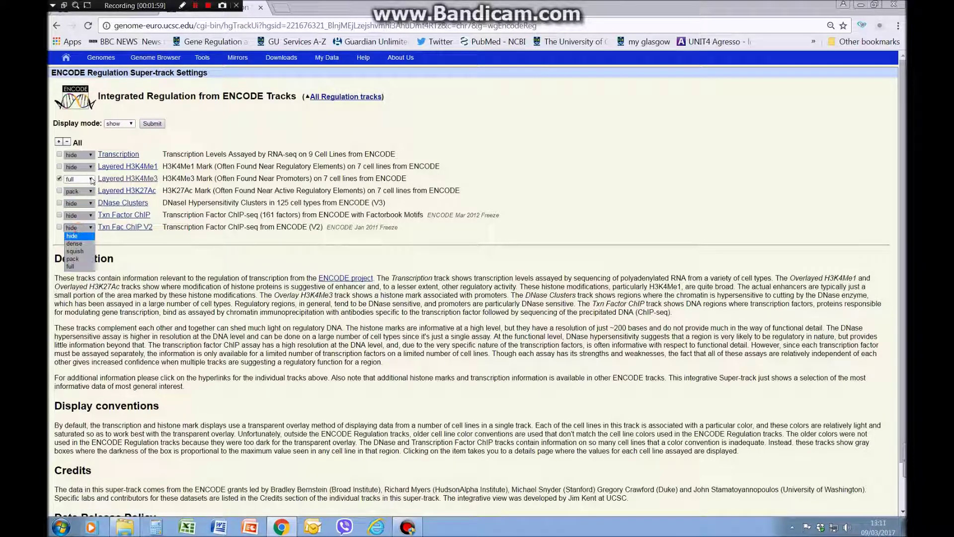
{"action": "left_click", "coordinate": [80, 191]}
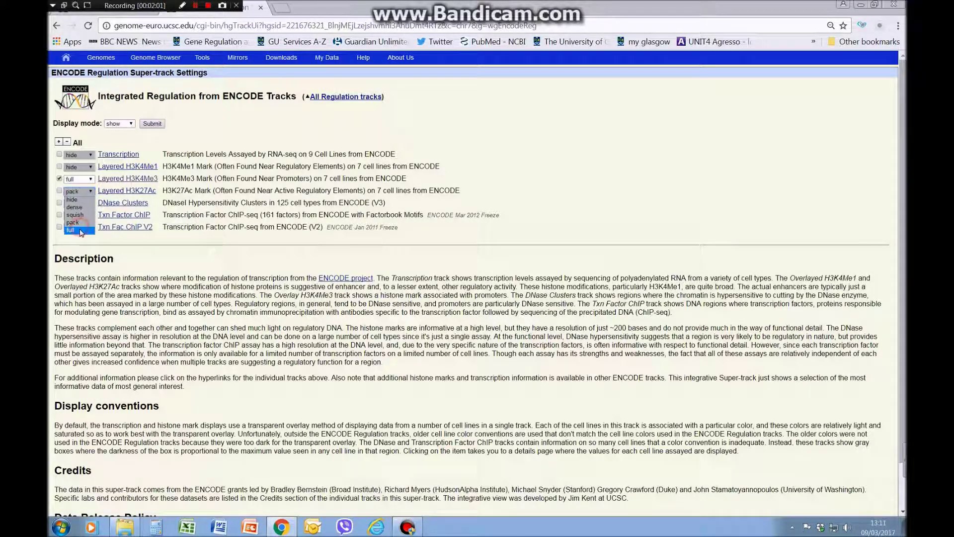
{"action": "left_click", "coordinate": [81, 230]}
{"action": "left_click", "coordinate": [60, 190]}
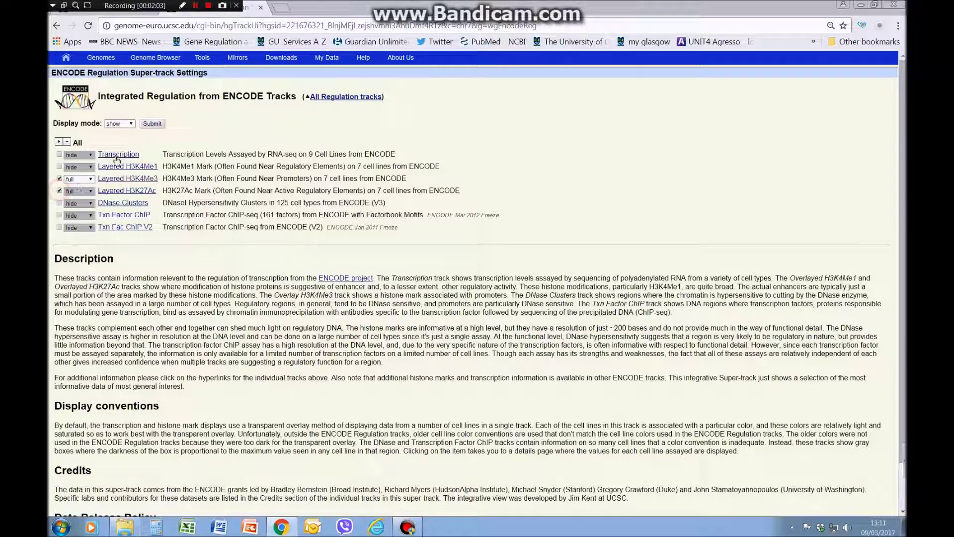
{"action": "left_click", "coordinate": [156, 128]}
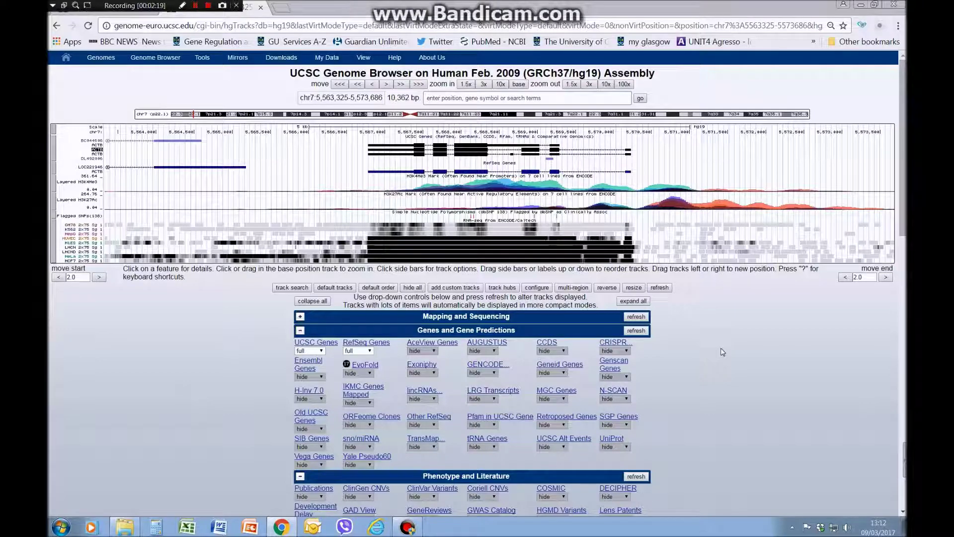
Scroll down to the Regulation group and open the ENC Histone settings
{"action": "scroll", "coordinate": [723, 365], "scroll_direction": "down", "scroll_amount": 9}
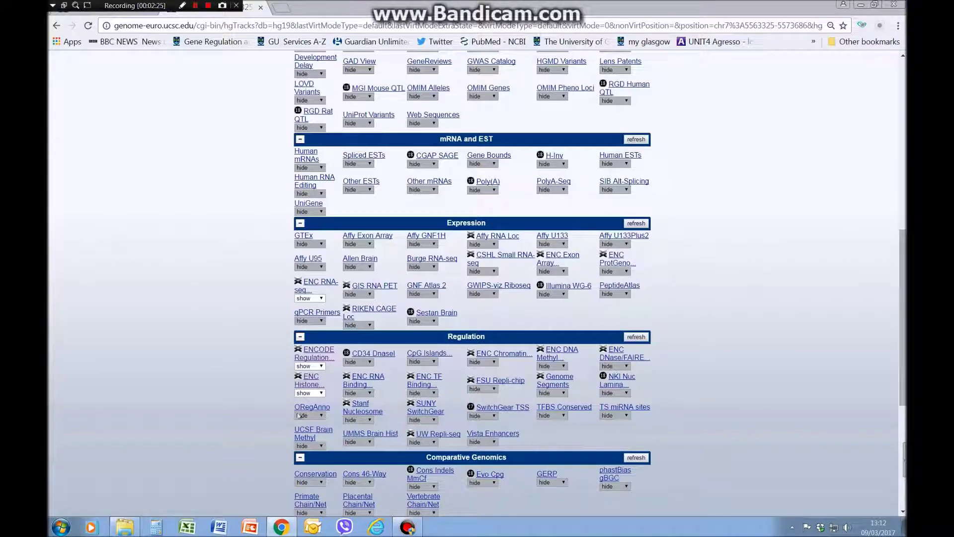
{"action": "left_click", "coordinate": [311, 384]}
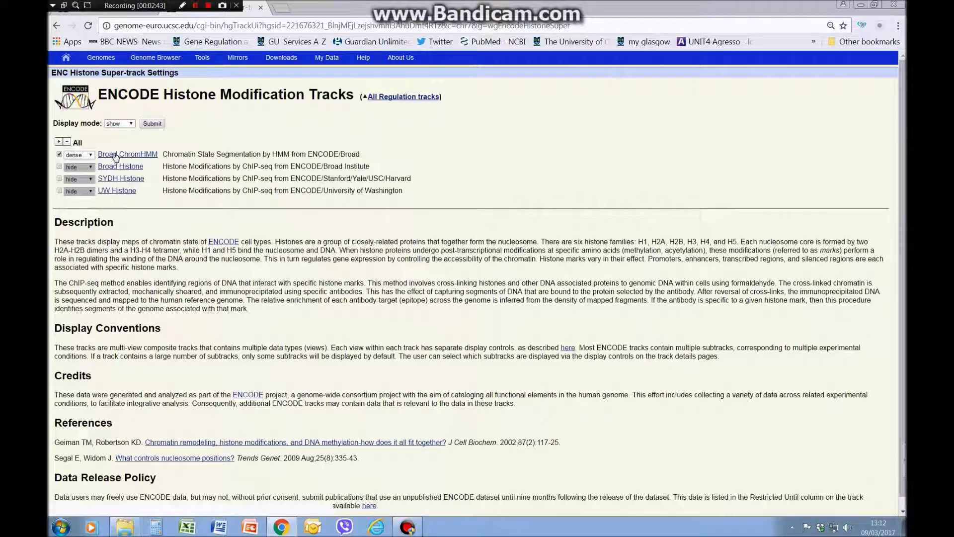
Turn on all nine Broad ChromHMM cell-line subtracks and submit
{"action": "left_click", "coordinate": [134, 156]}
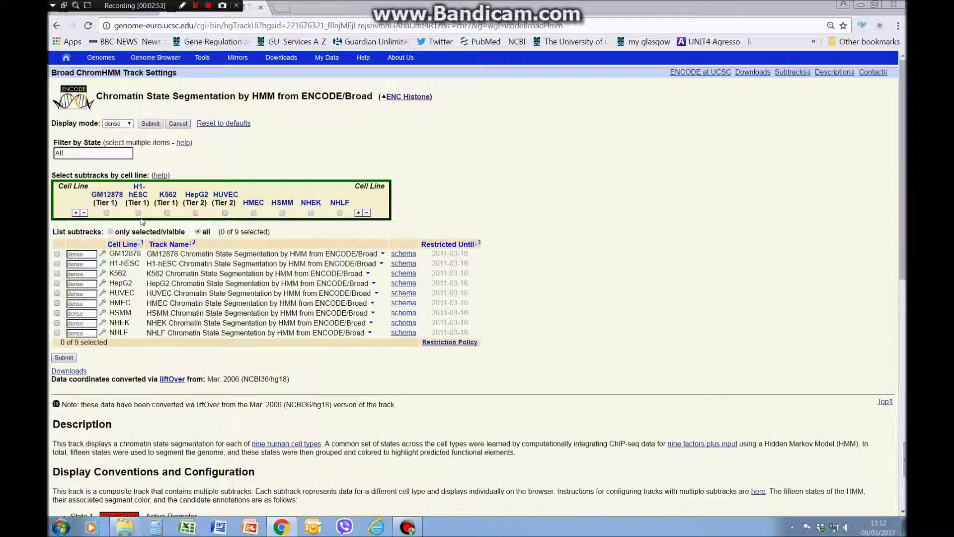
{"action": "left_click", "coordinate": [75, 213]}
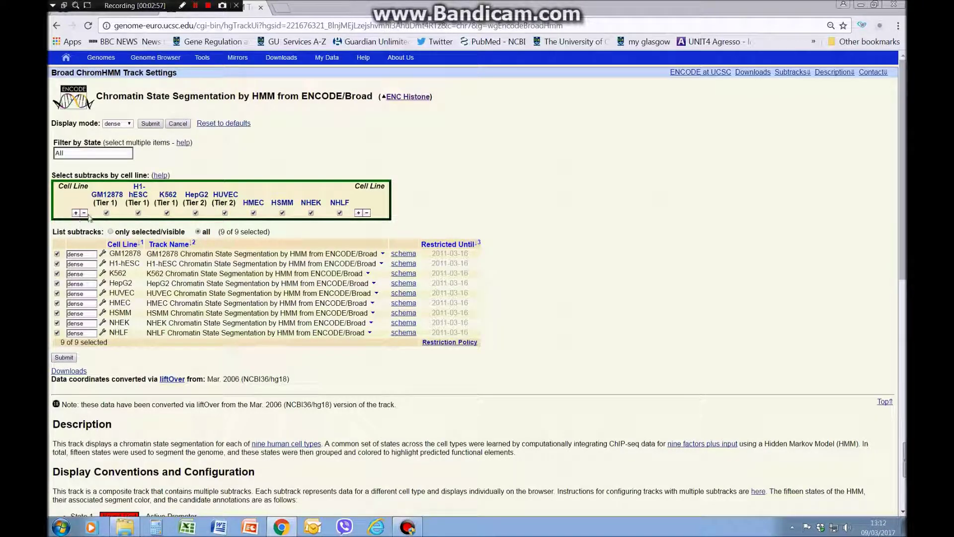
{"action": "left_click", "coordinate": [149, 124]}
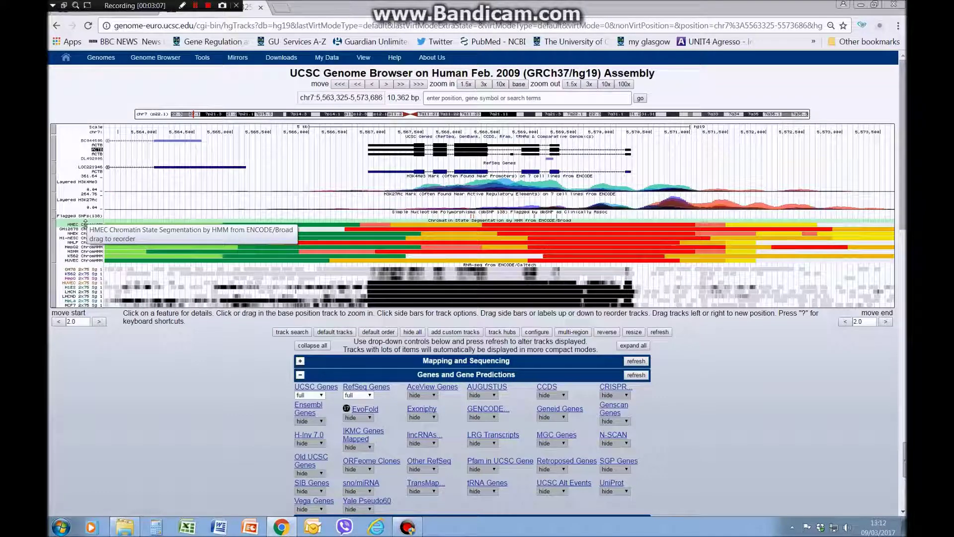
Show the HMEC chromatin state track in full, with states like 2_Weak_Promoter on separate rows
{"action": "right_click", "coordinate": [85, 223]}
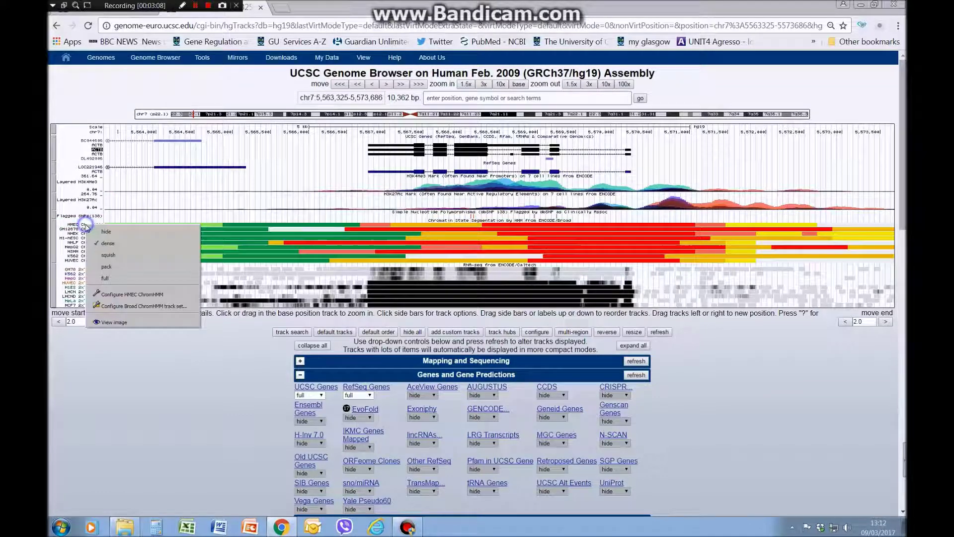
{"action": "left_click", "coordinate": [107, 278]}
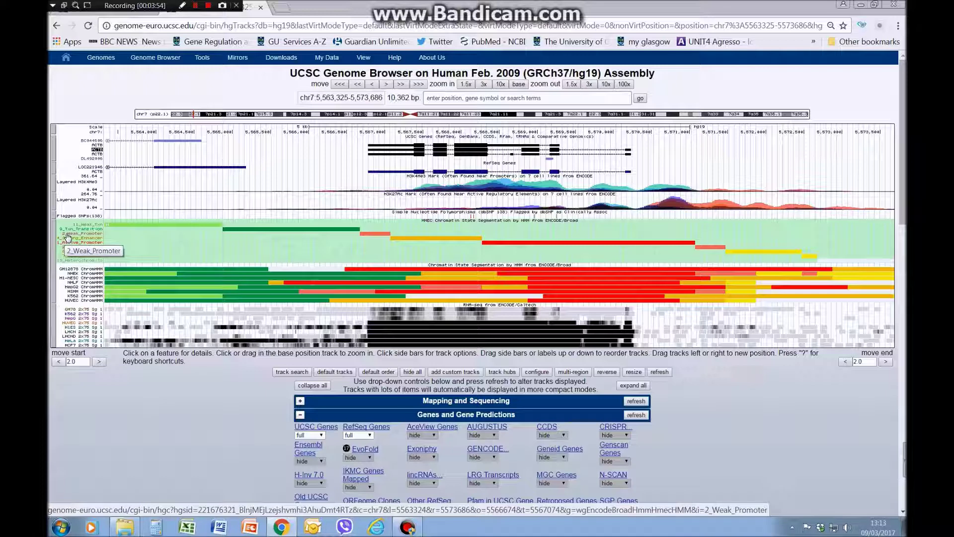
{"action": "right_click", "coordinate": [69, 235]}
Set the HMEC chromatin state track back to dense
{"action": "left_click", "coordinate": [84, 251]}
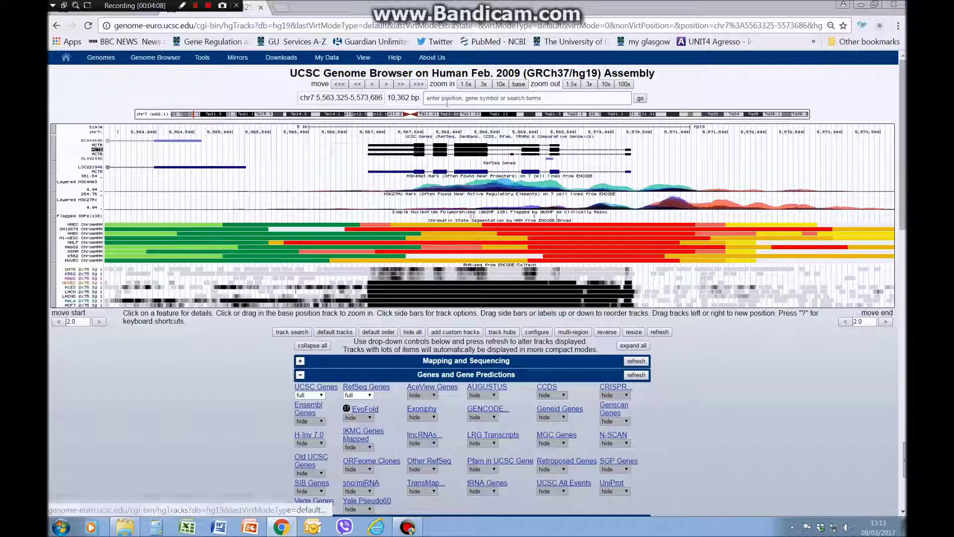
Search 'hb' to jump to the HBB gene at chr11:5,246,696-5,248,301
{"action": "left_click", "coordinate": [452, 99]}
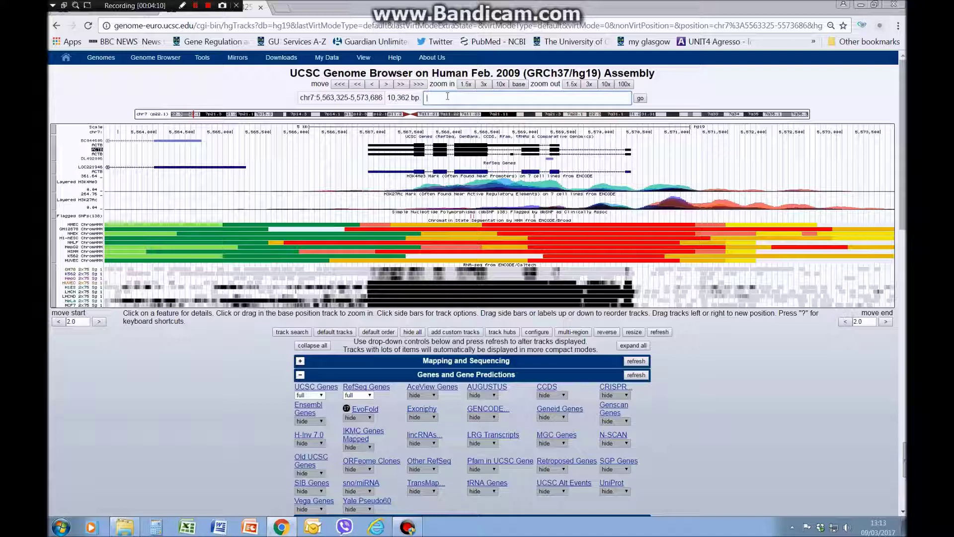
{"action": "type", "text": "hbb"}
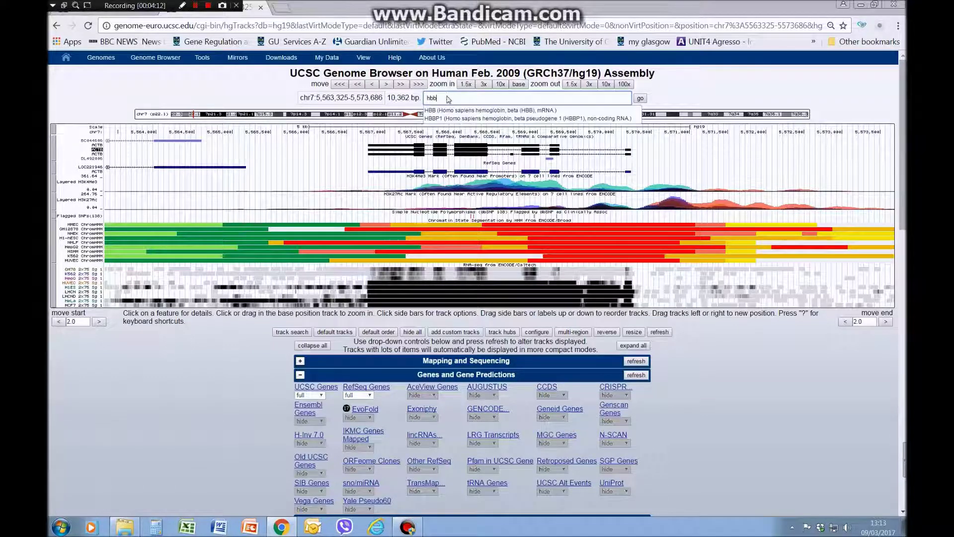
{"action": "key", "text": "Return"}
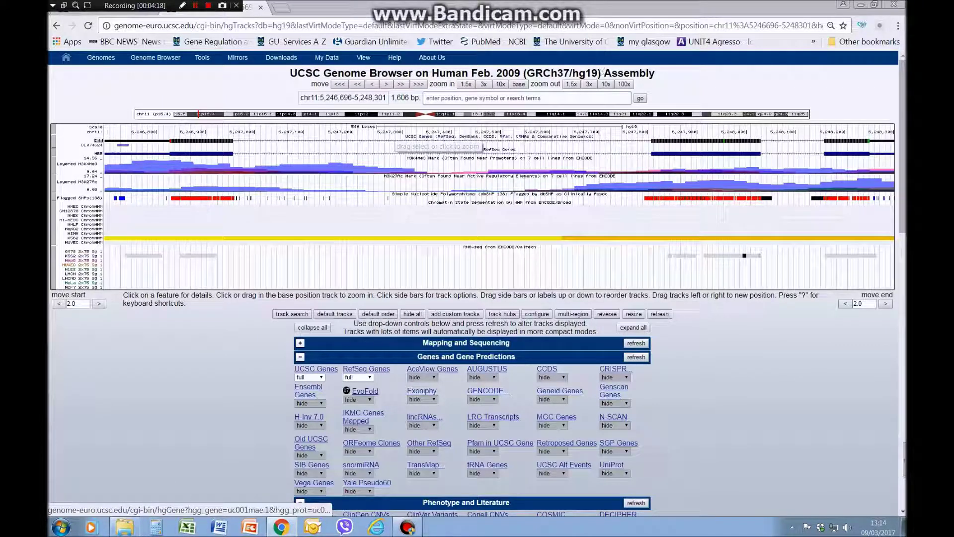
Zoom out 3x to show chr11:5,245,090-5,249,907 around HBB
{"action": "left_click", "coordinate": [589, 85]}
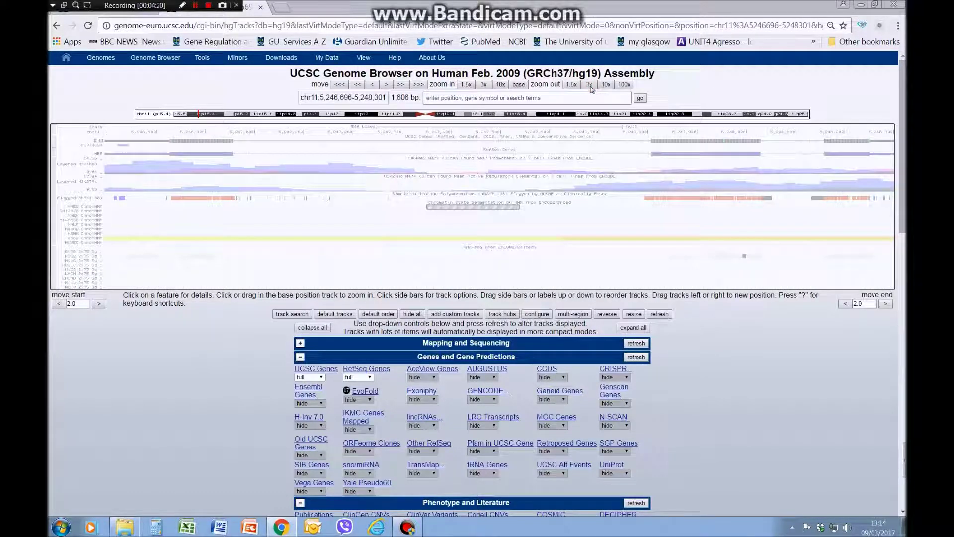